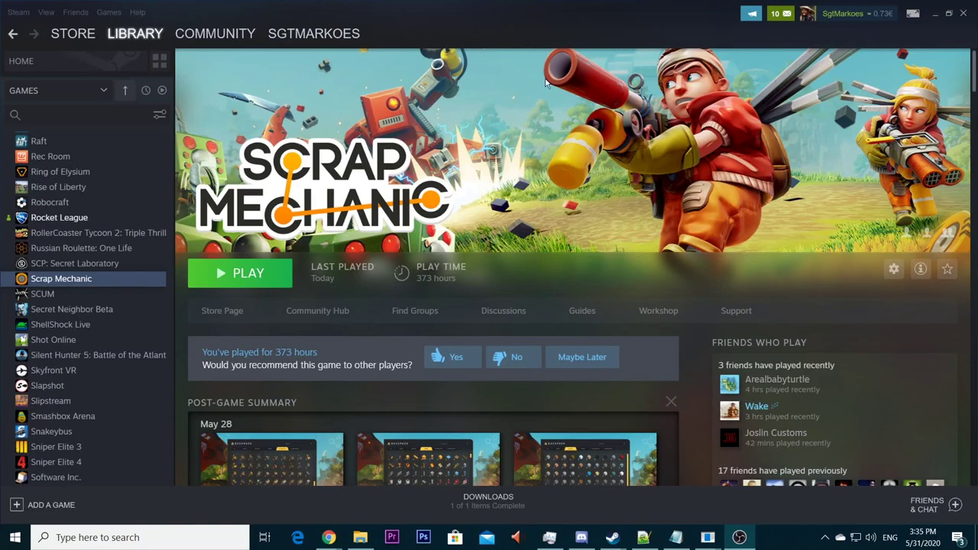
Nudge the Steam window slightly to the right.
drag(462, 7, 462, 9)
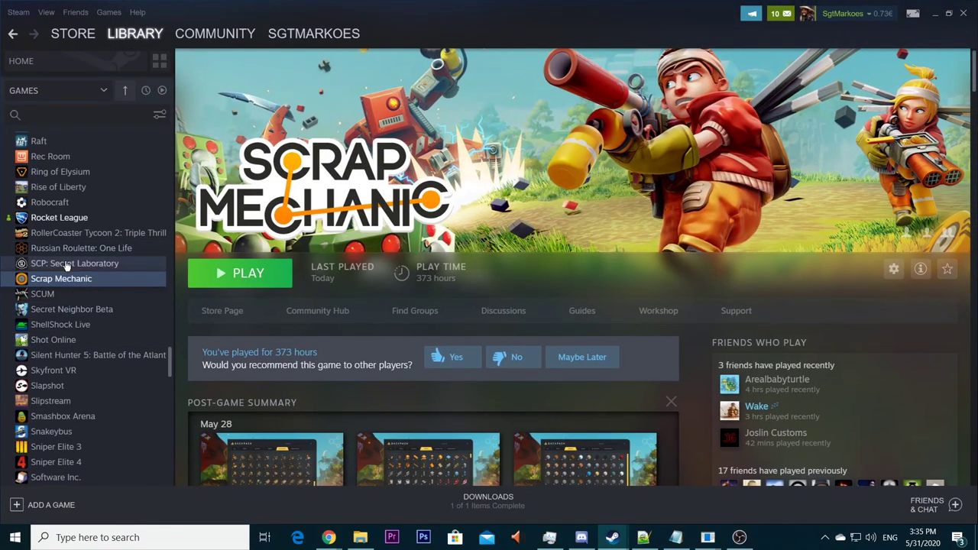
Open Scrap Mechanic's install folder through its Steam Properties, using Local Files > Browse Local Files.
right_click(50, 284)
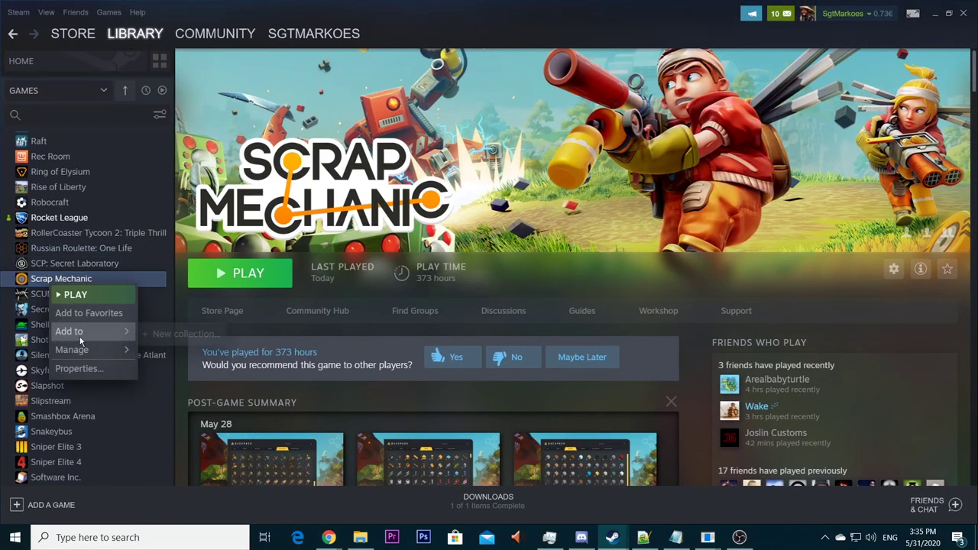
click(87, 369)
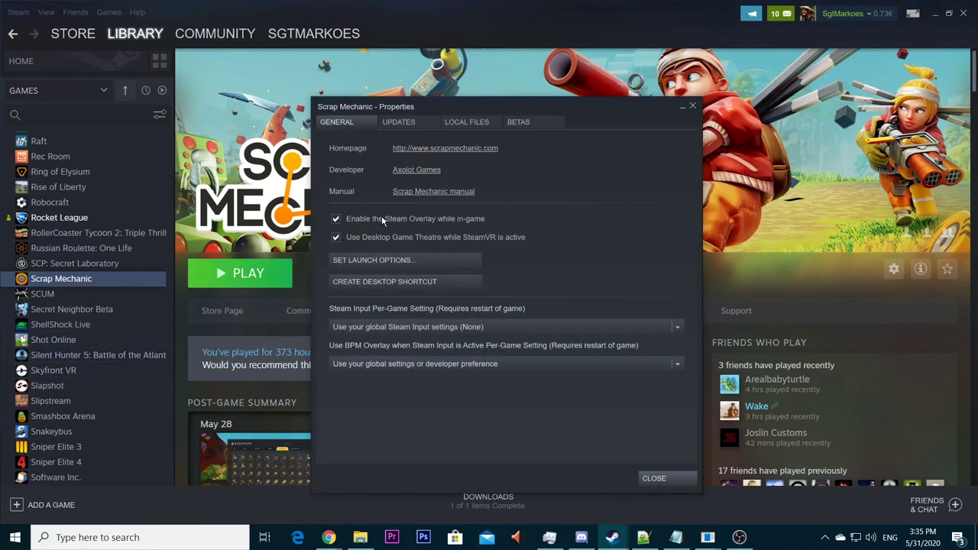
click(469, 121)
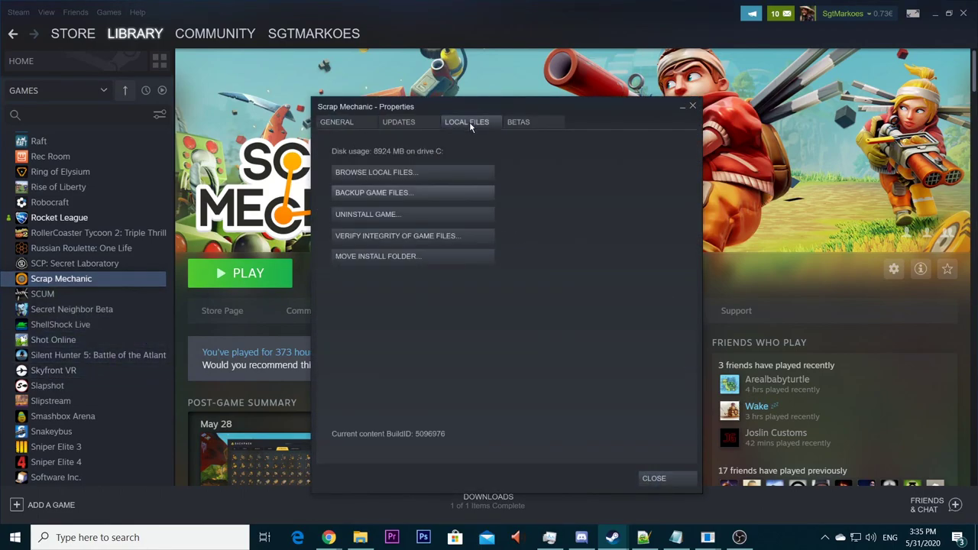
click(404, 175)
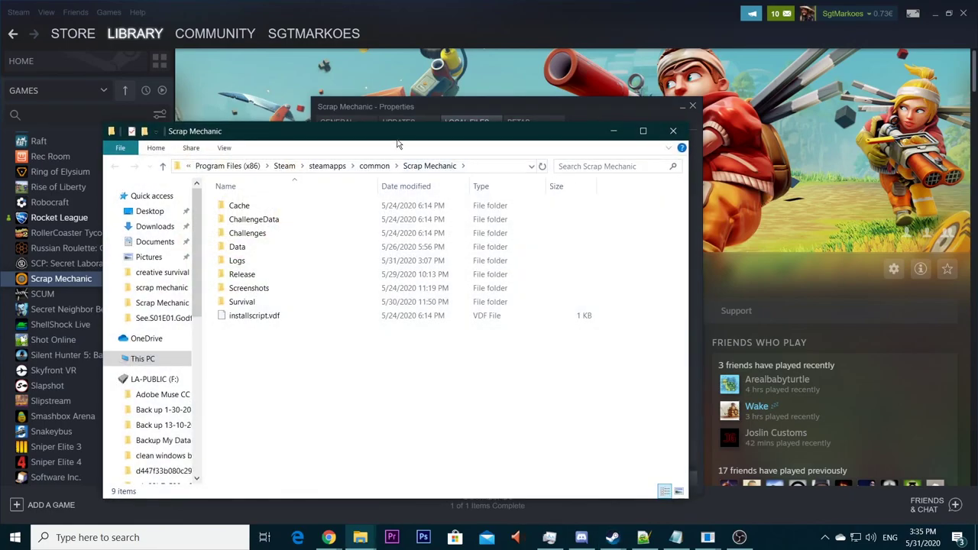
Navigate from steamapps into workshop\content and select the 387990 folder.
drag(397, 143, 442, 138)
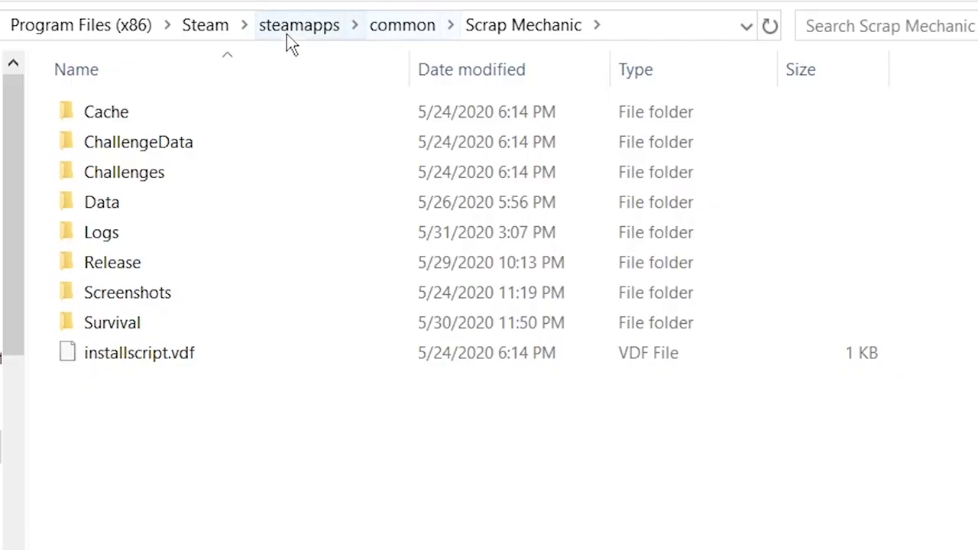
click(292, 34)
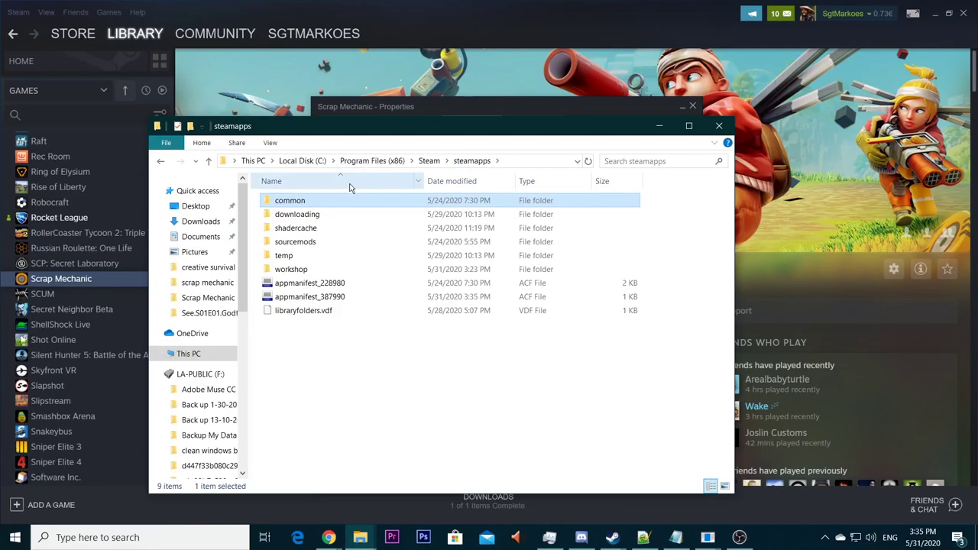
double_click(294, 269)
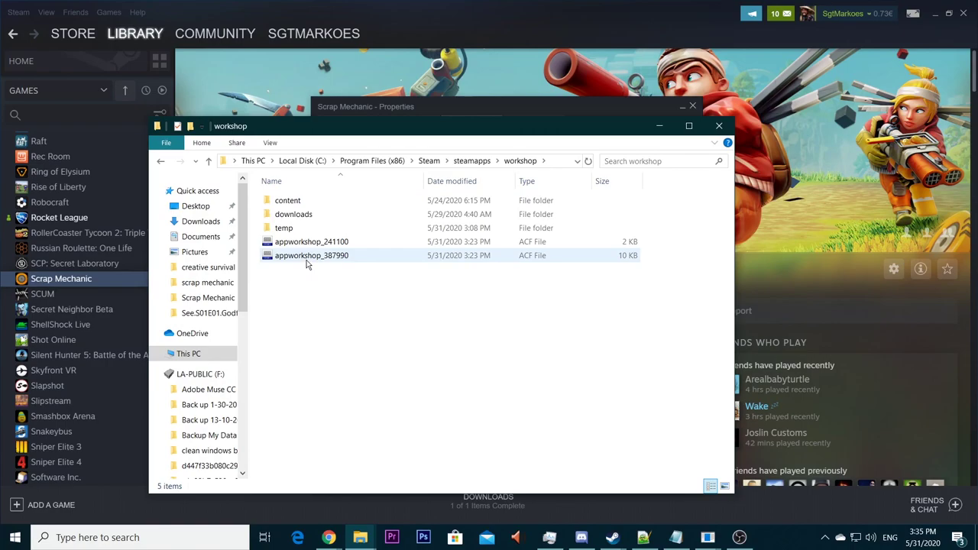
double_click(288, 200)
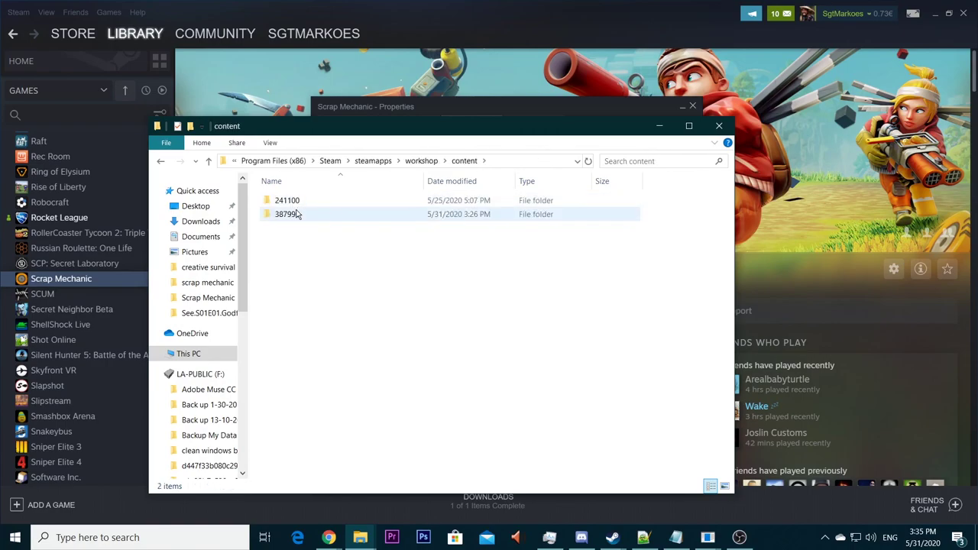
click(296, 202)
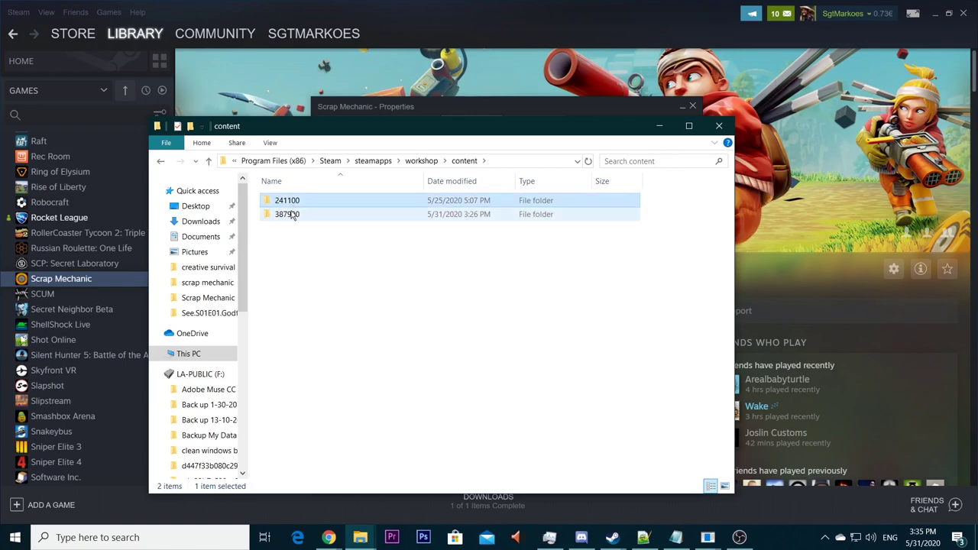
click(291, 215)
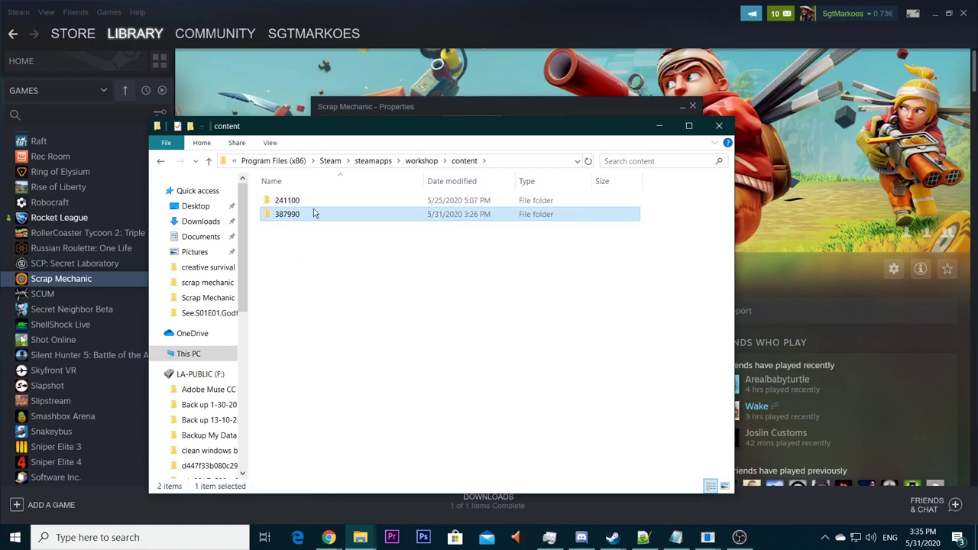
click(482, 187)
click(482, 187)
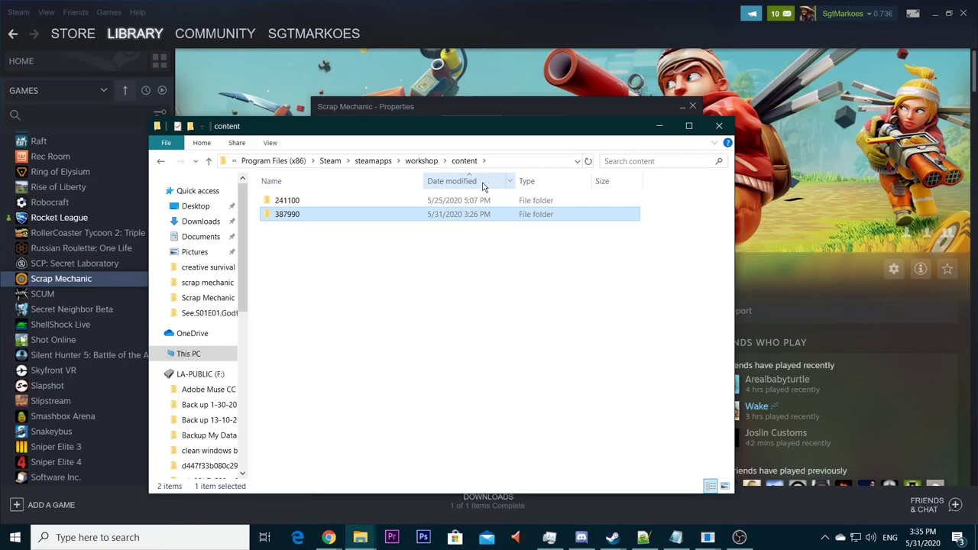
click(482, 186)
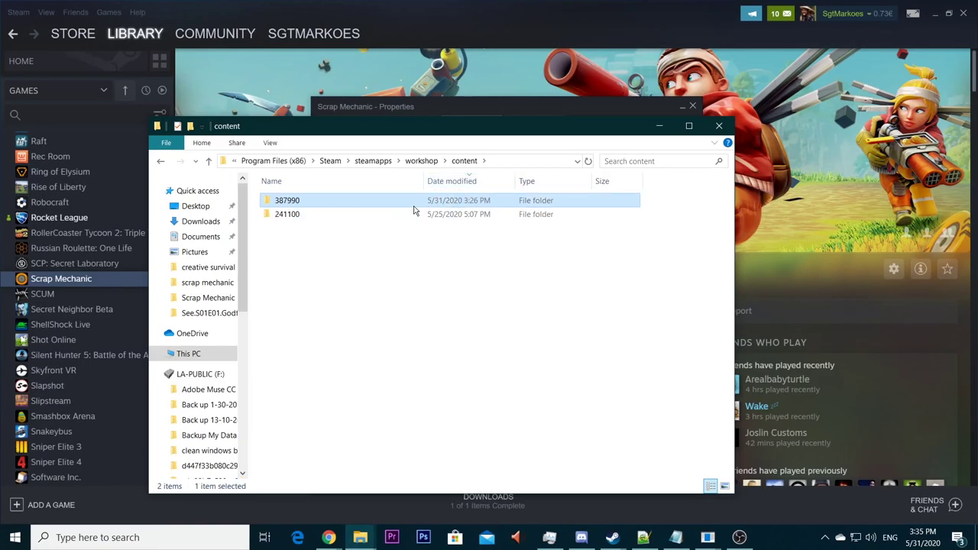
double_click(300, 202)
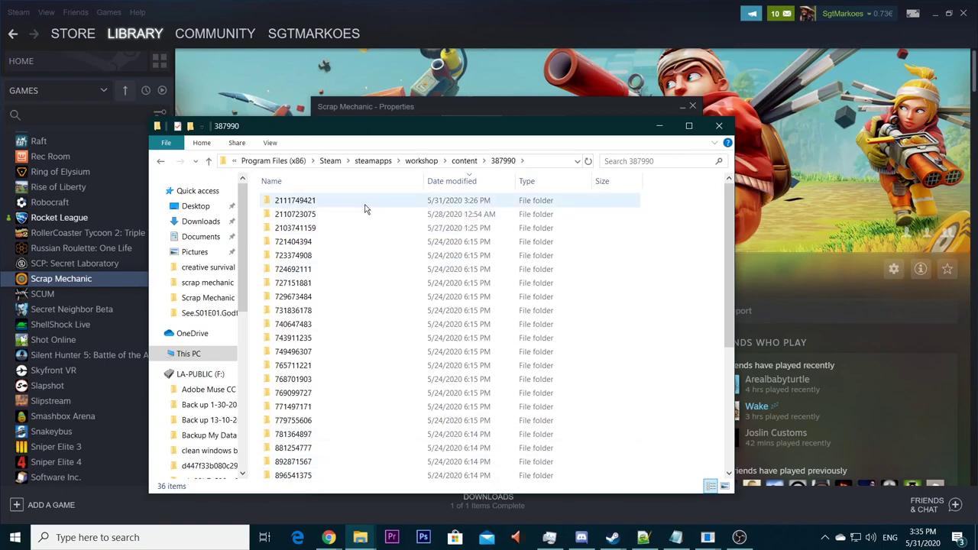
click(303, 203)
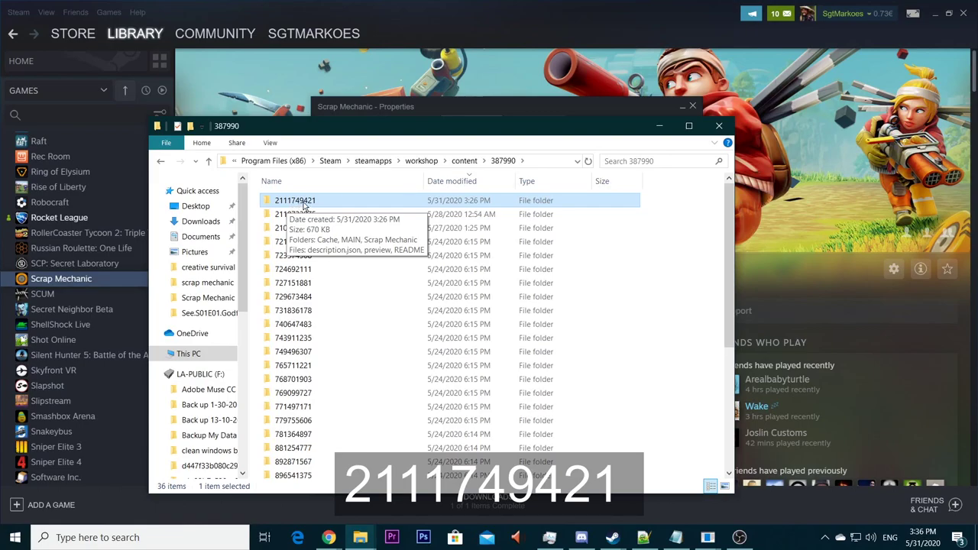
double_click(303, 204)
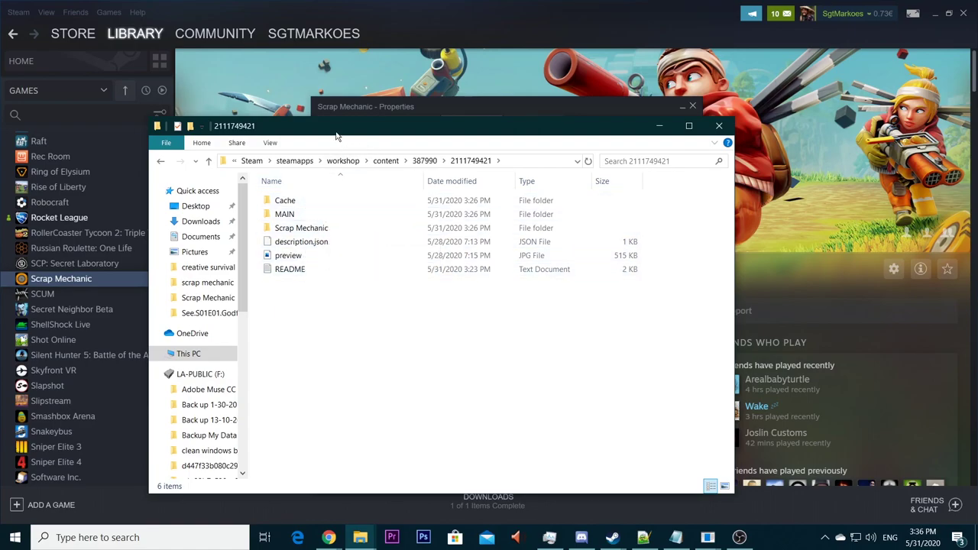
drag(336, 137, 368, 135)
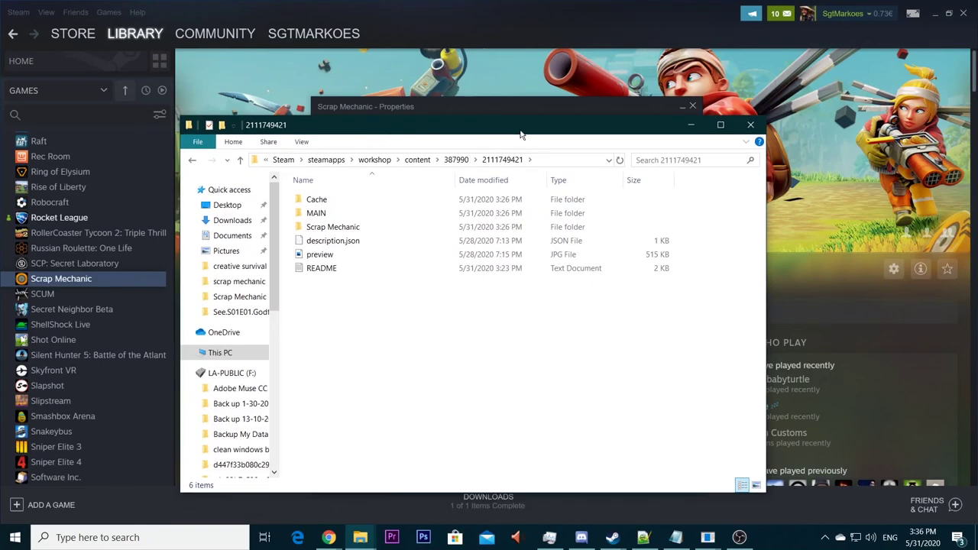
click(692, 127)
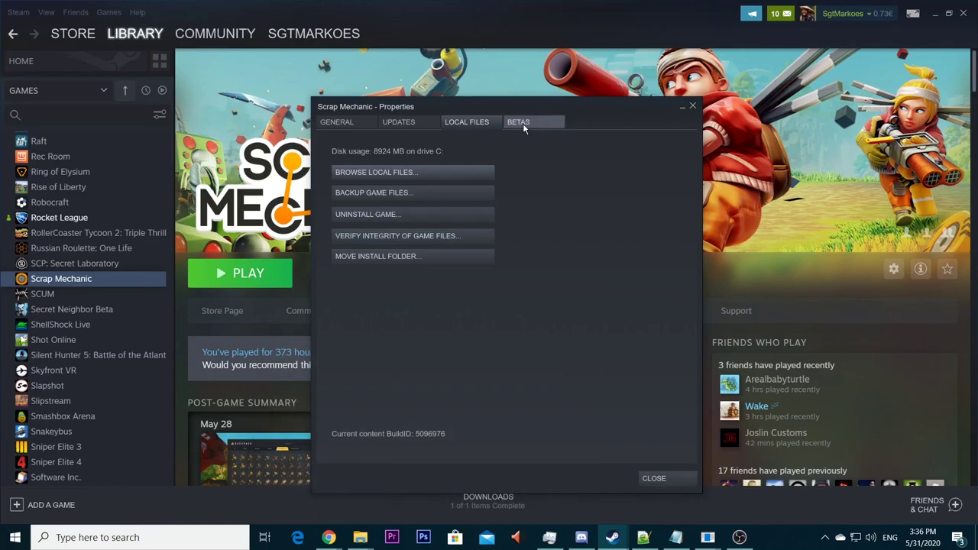
drag(580, 112, 557, 90)
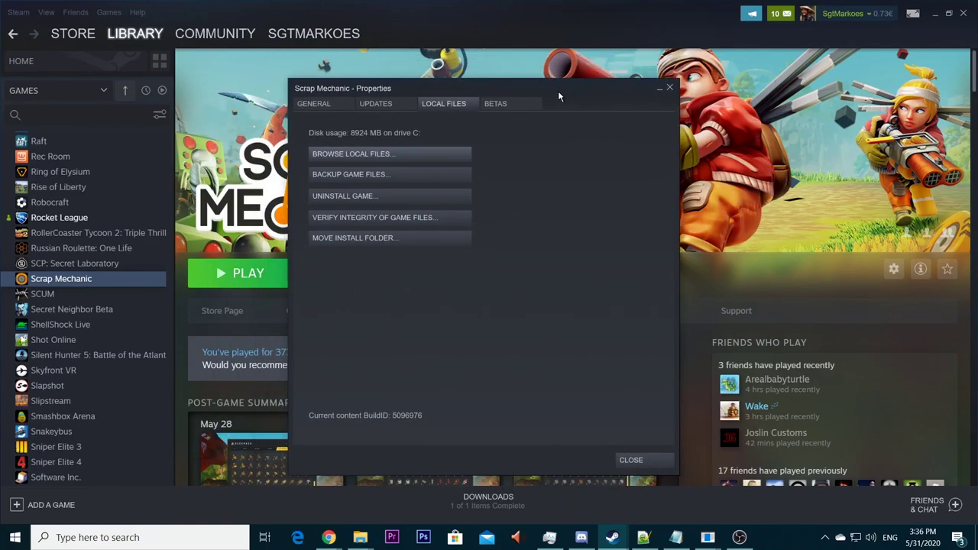
click(670, 89)
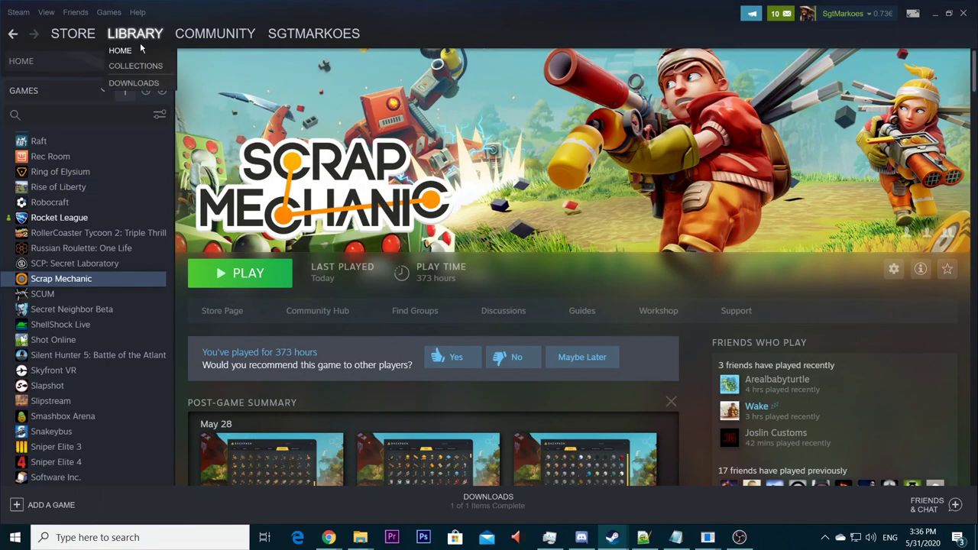
Reopen Scrap Mechanic's install folder in a new window from Properties > Local Files.
right_click(60, 280)
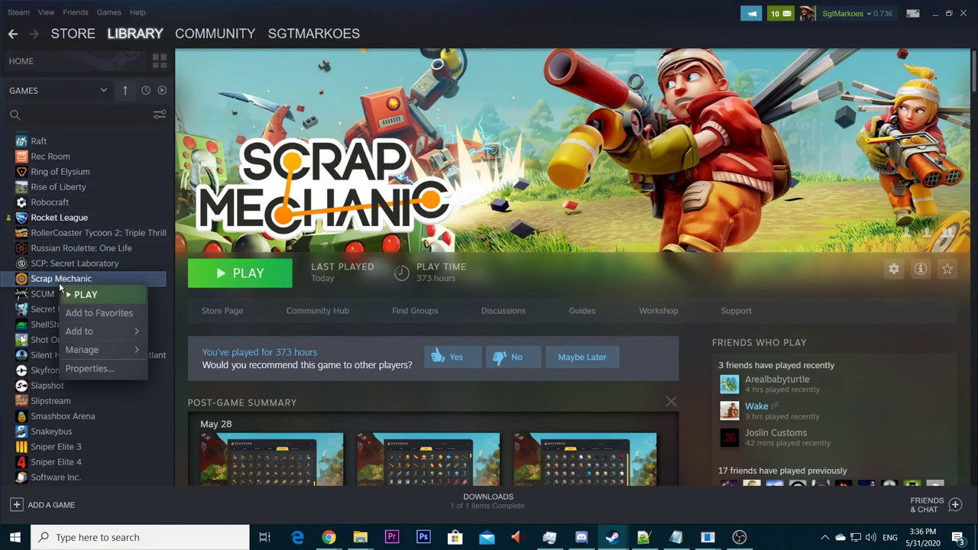
click(106, 367)
click(445, 105)
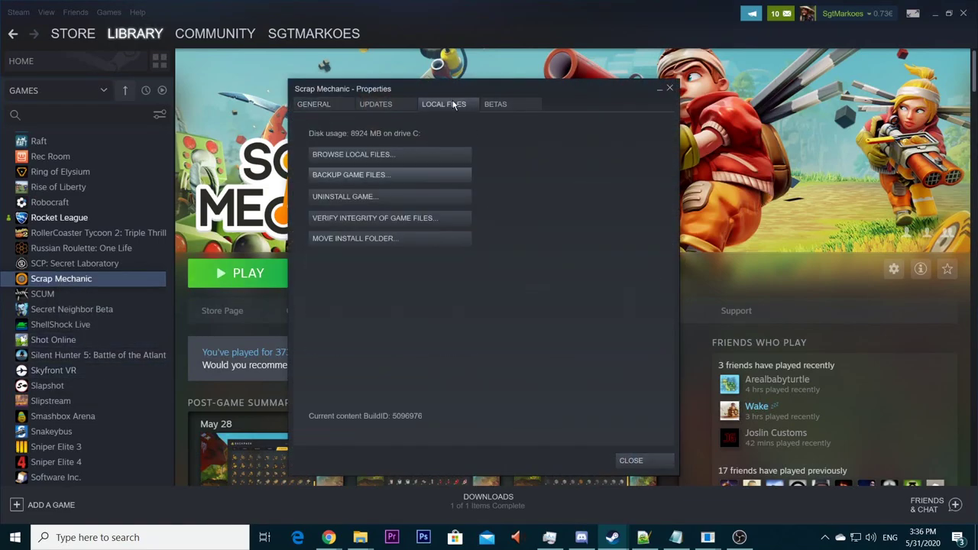
click(354, 156)
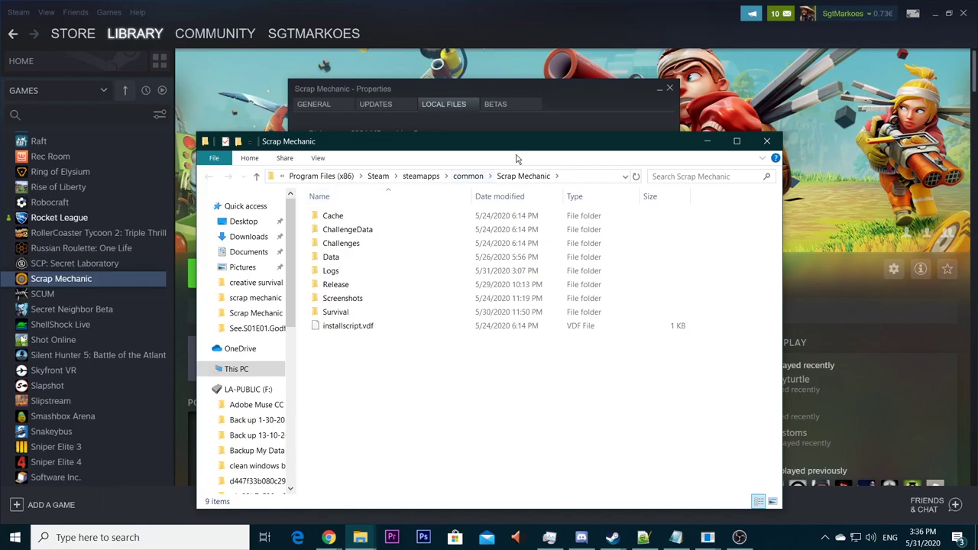
Go up to steamapps\common, showing Scrap Mechanic and Steamworks Shared, and reposition the window.
drag(504, 151, 463, 145)
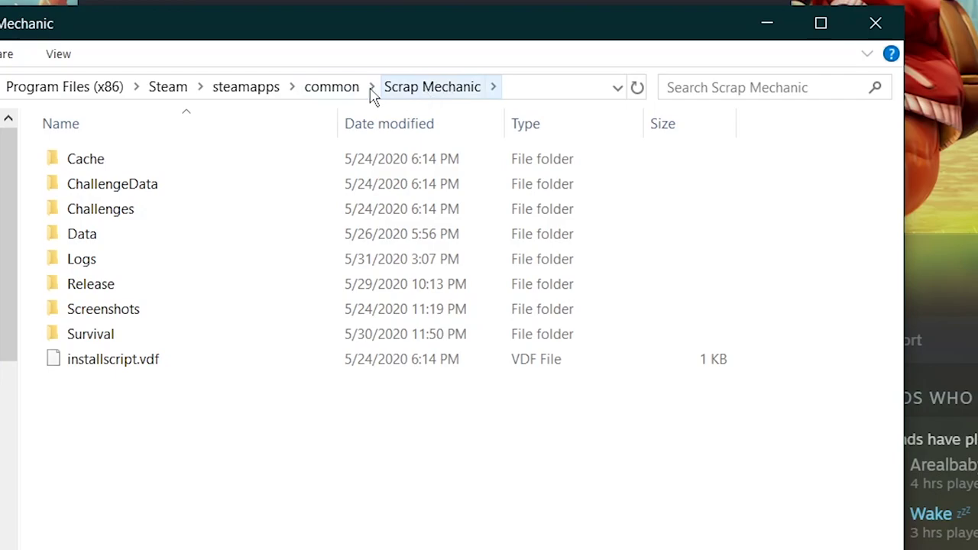
click(331, 89)
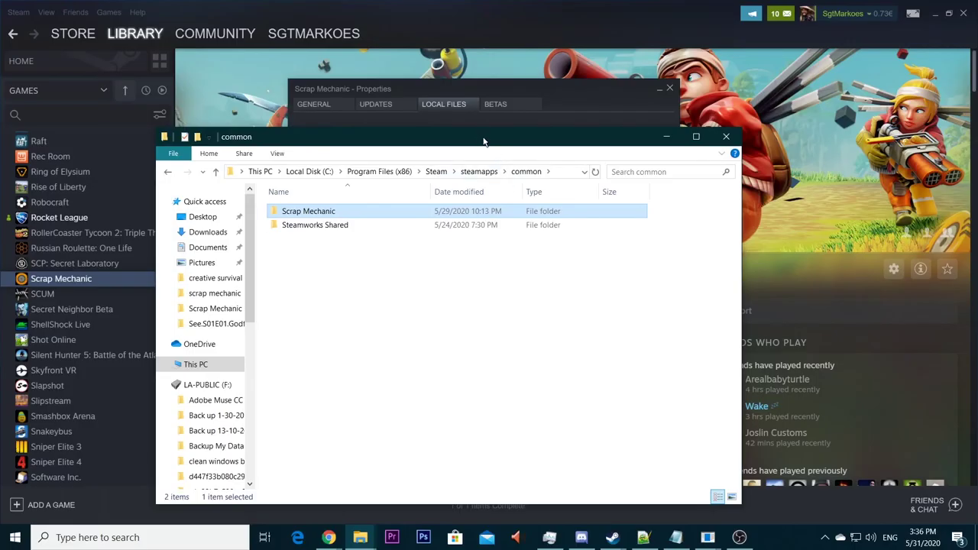
drag(432, 34, 354, 52)
drag(441, 148, 375, 119)
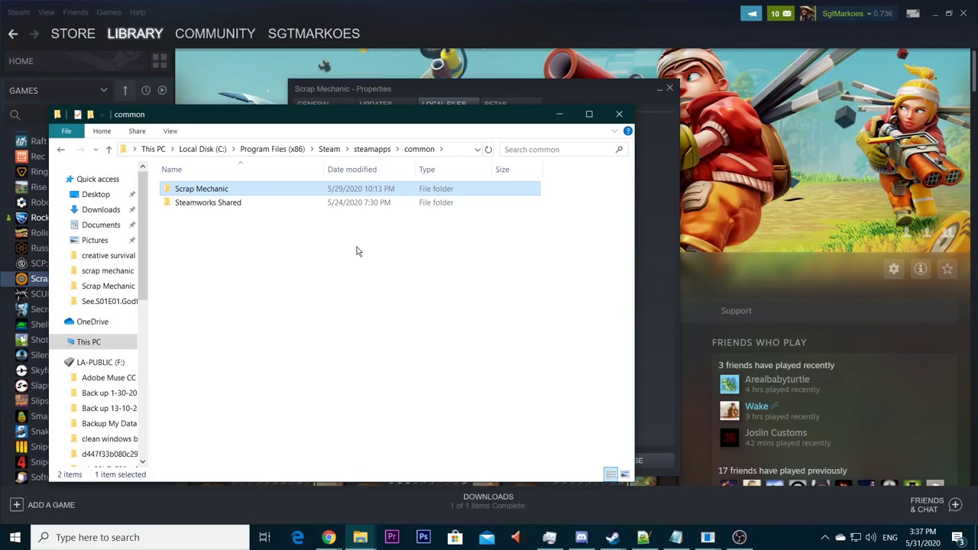
mouse_move(360, 541)
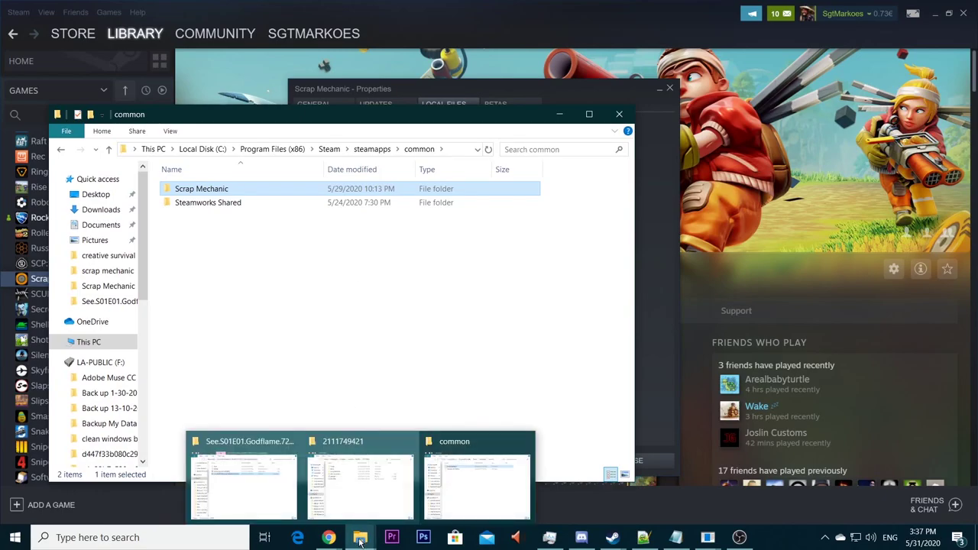
mouse_move(354, 457)
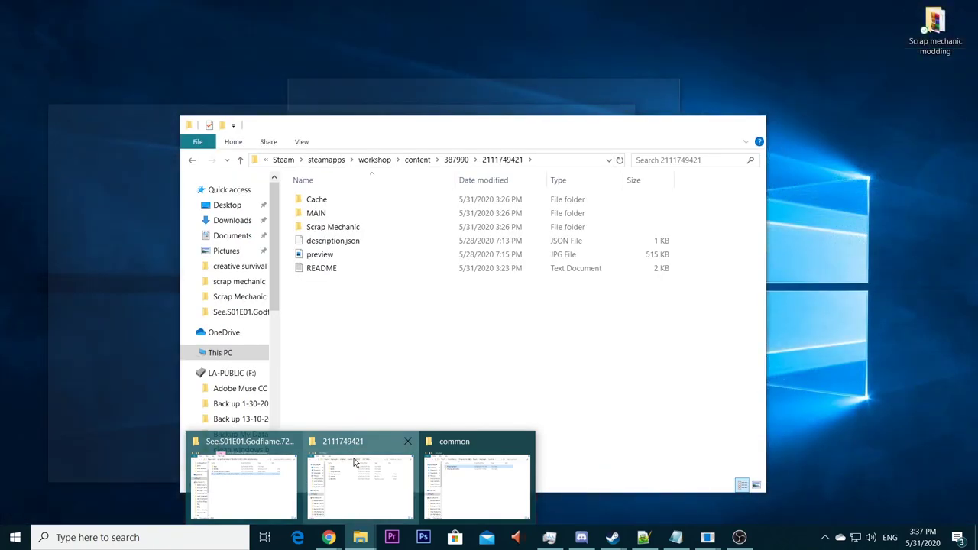
click(354, 460)
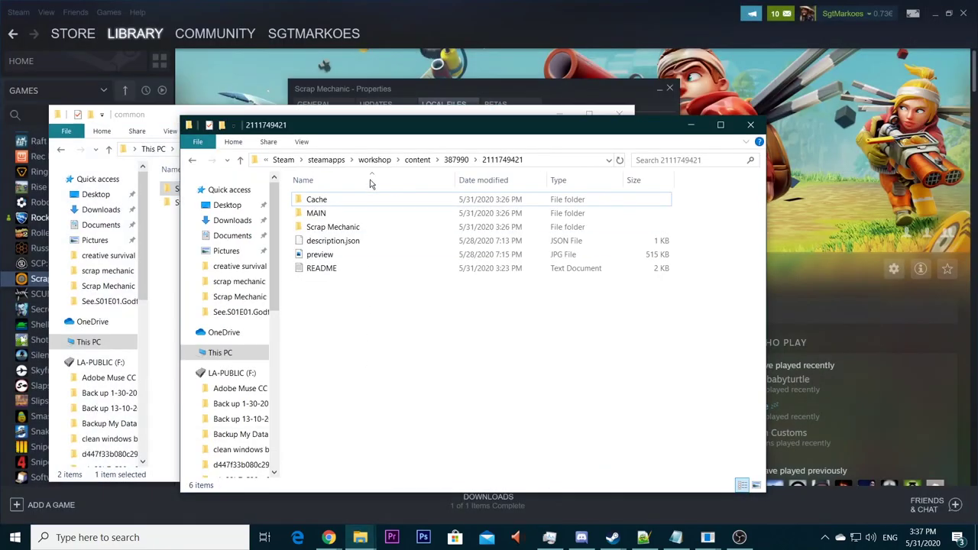
drag(378, 132, 562, 123)
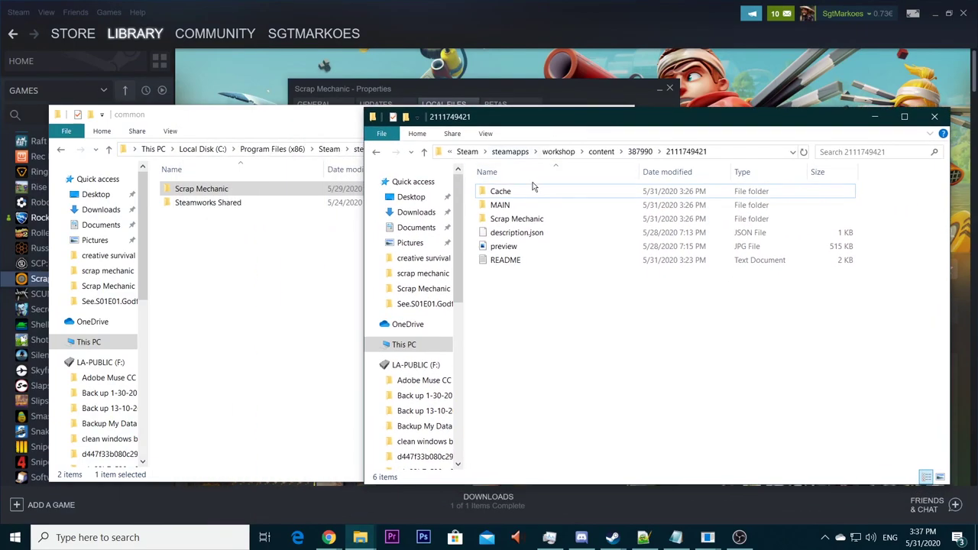
right_click(511, 226)
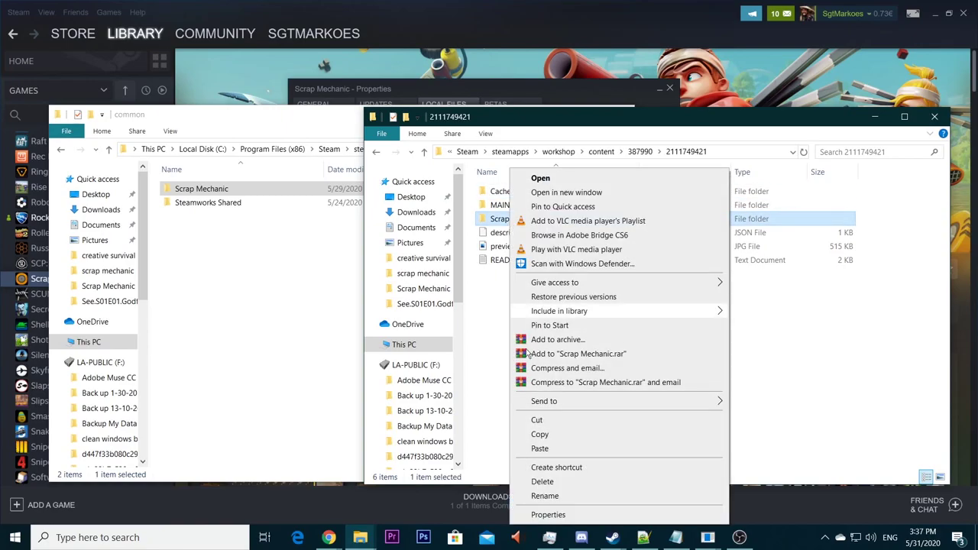
click(542, 435)
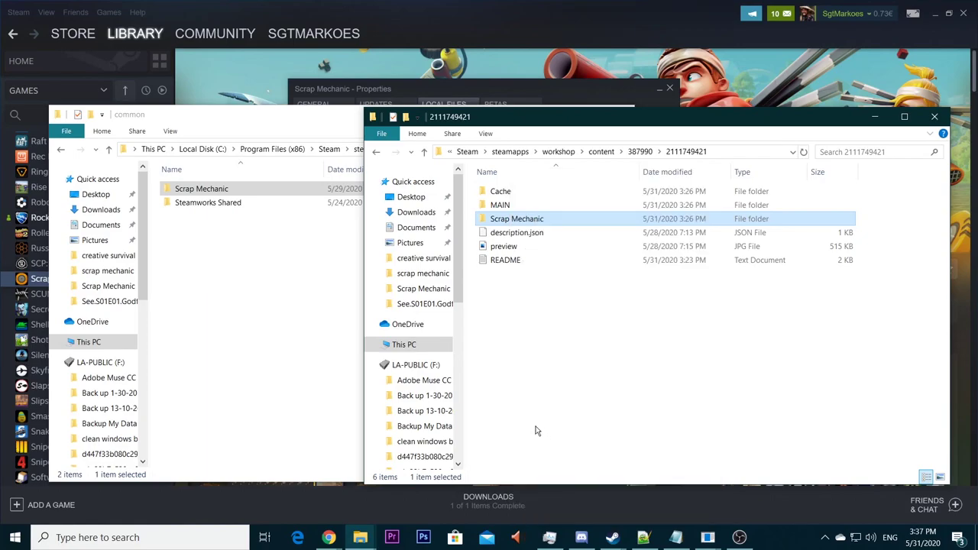
click(223, 124)
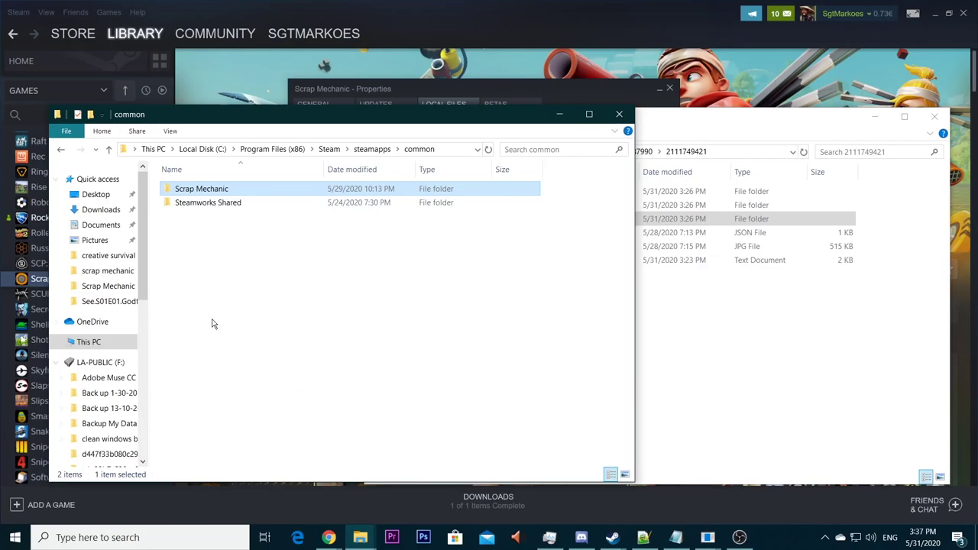
Paste the Scrap Mechanic folder into common, replacing the 5 same-named files.
right_click(280, 302)
click(300, 393)
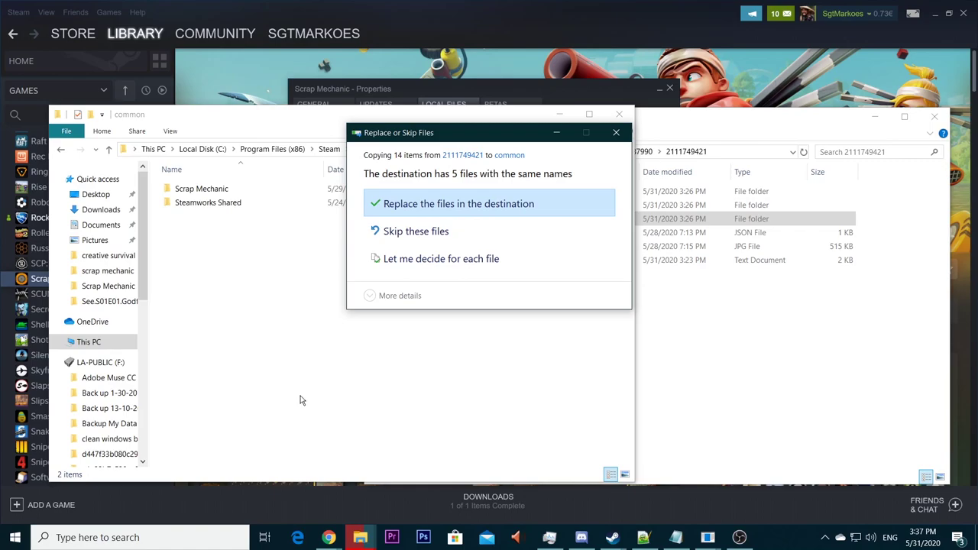
click(405, 214)
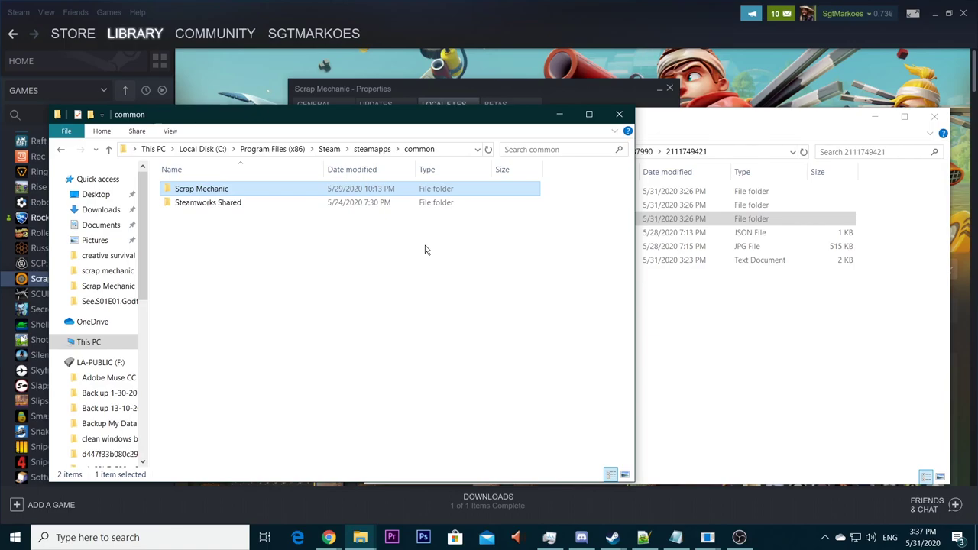
click(711, 129)
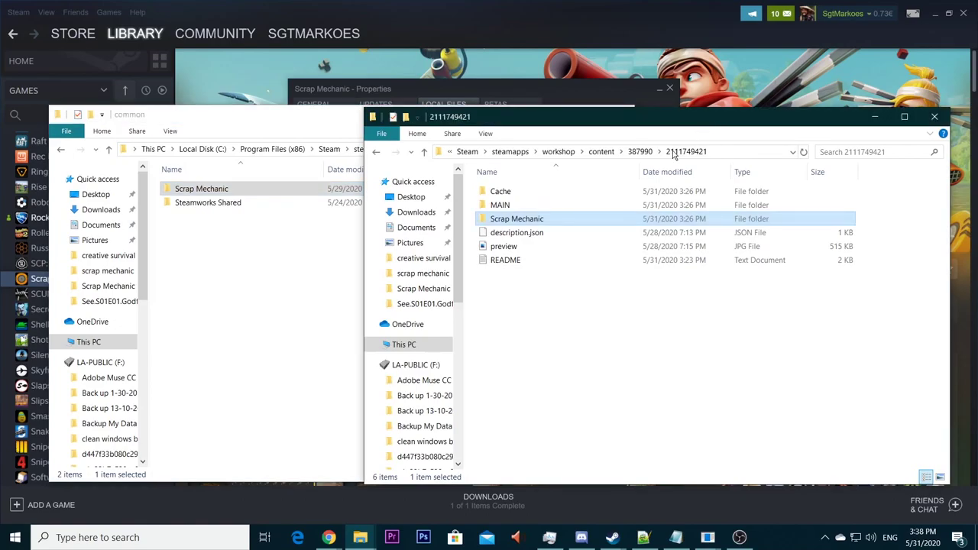
click(504, 206)
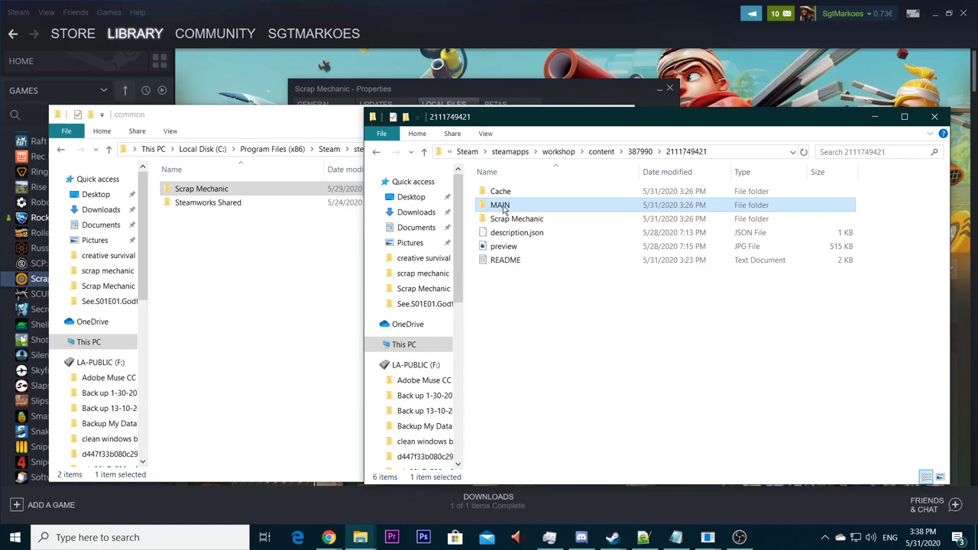
double_click(503, 206)
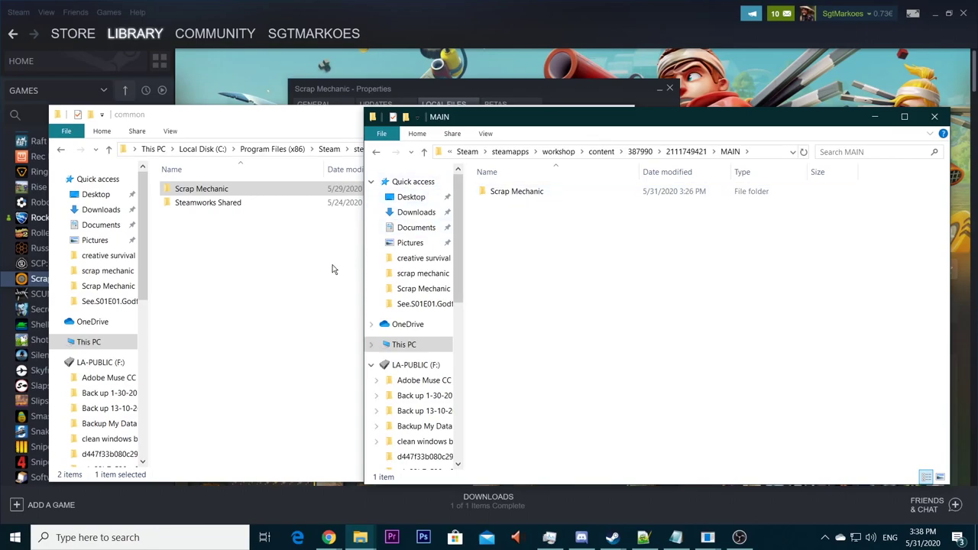
right_click(517, 192)
click(554, 434)
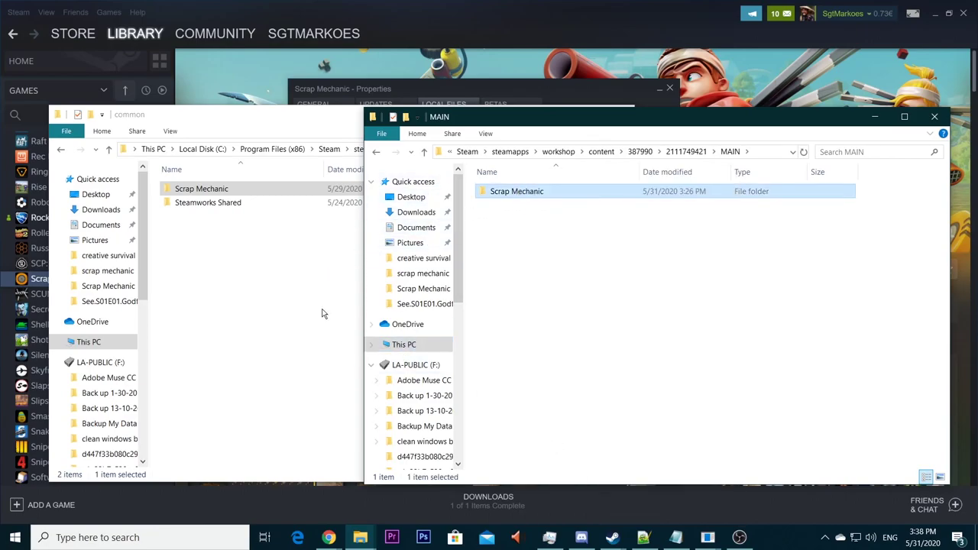
click(323, 312)
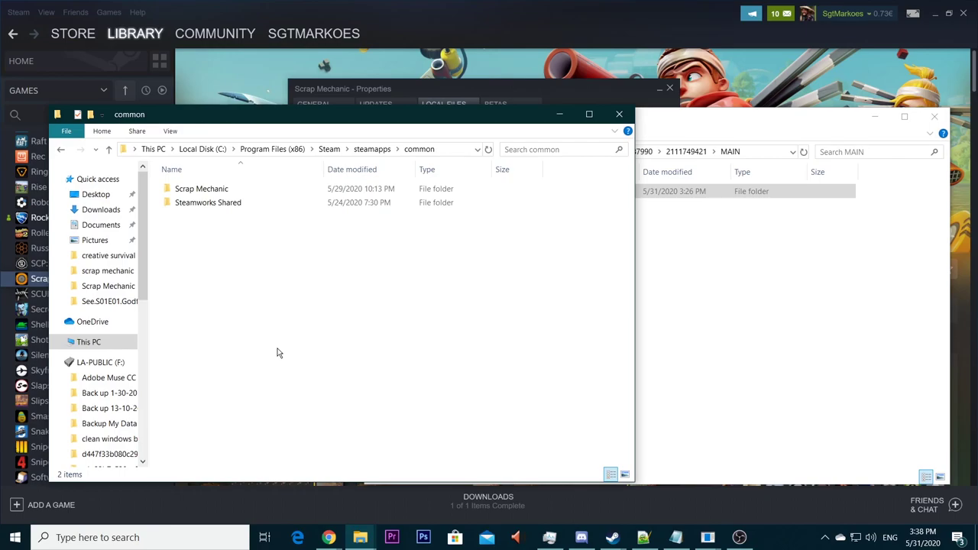
click(770, 274)
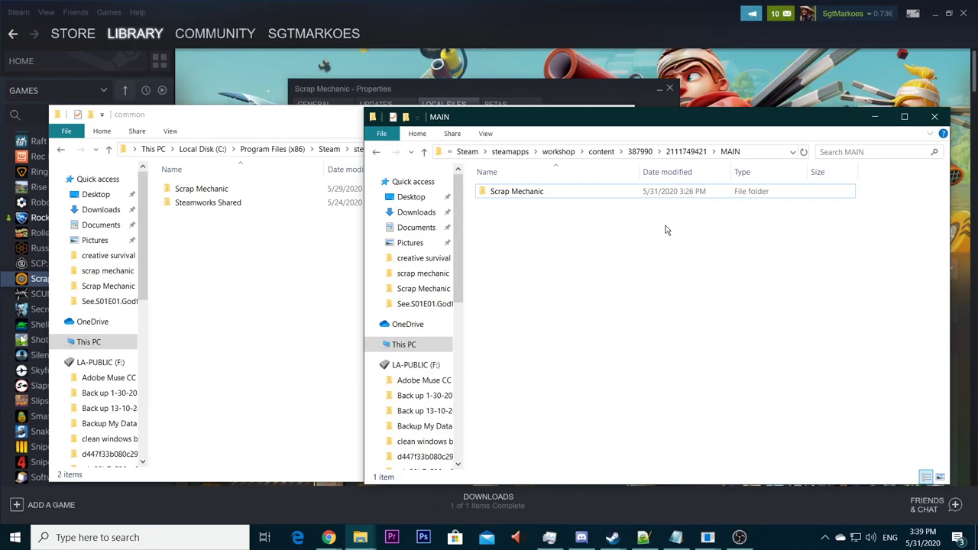
click(674, 152)
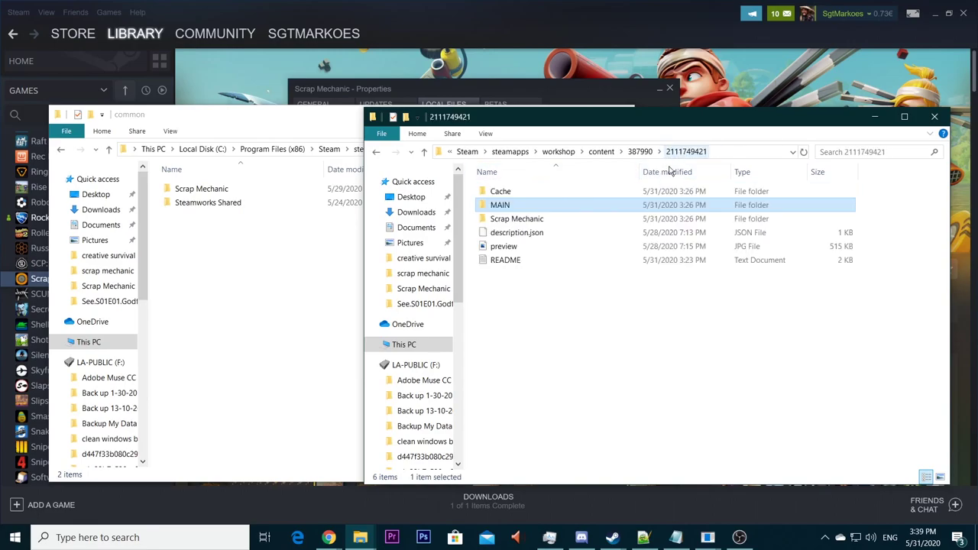
click(531, 221)
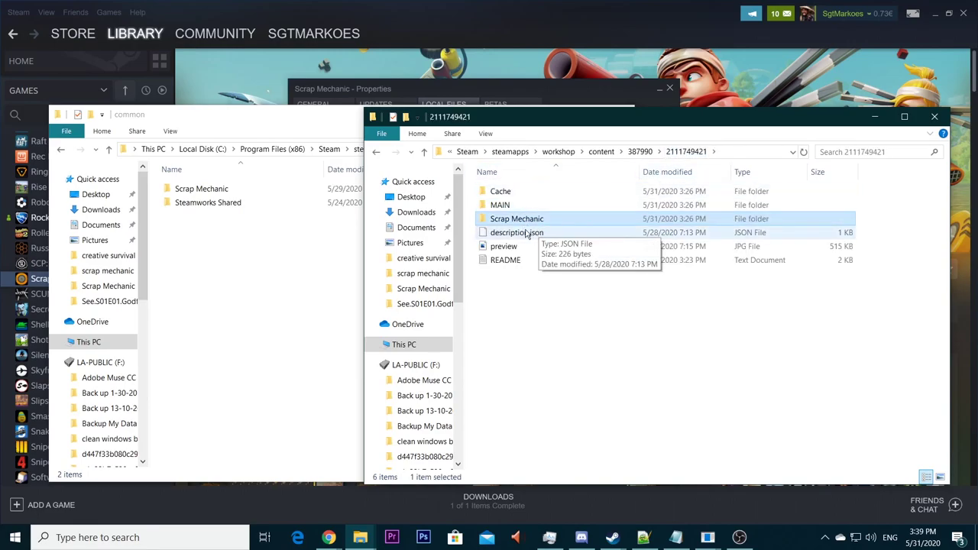
click(226, 283)
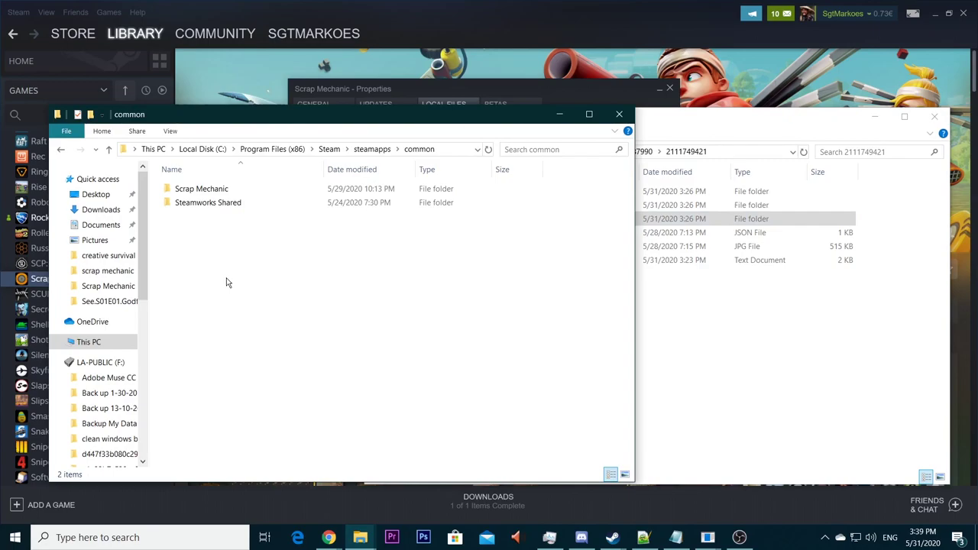